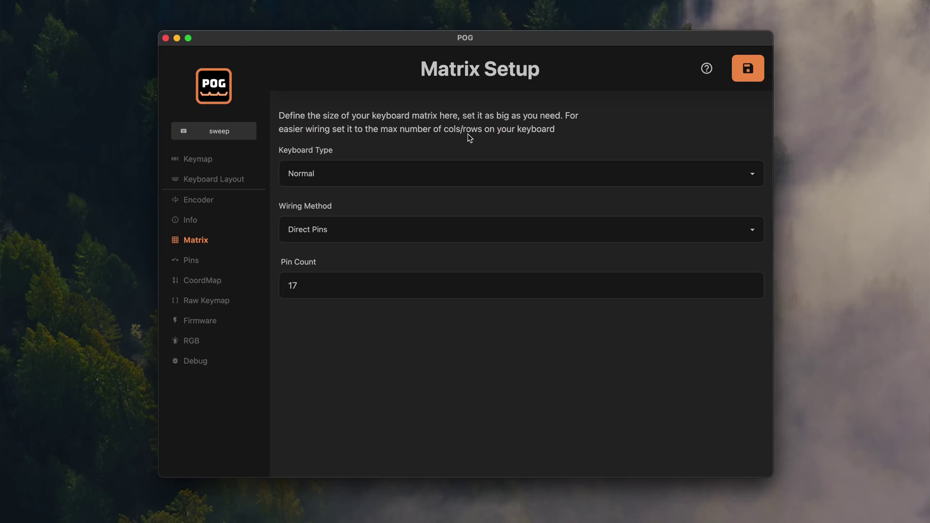
Set the sweep keyboard's Keyboard Type to Split (1 Pin)
left_click(347, 181)
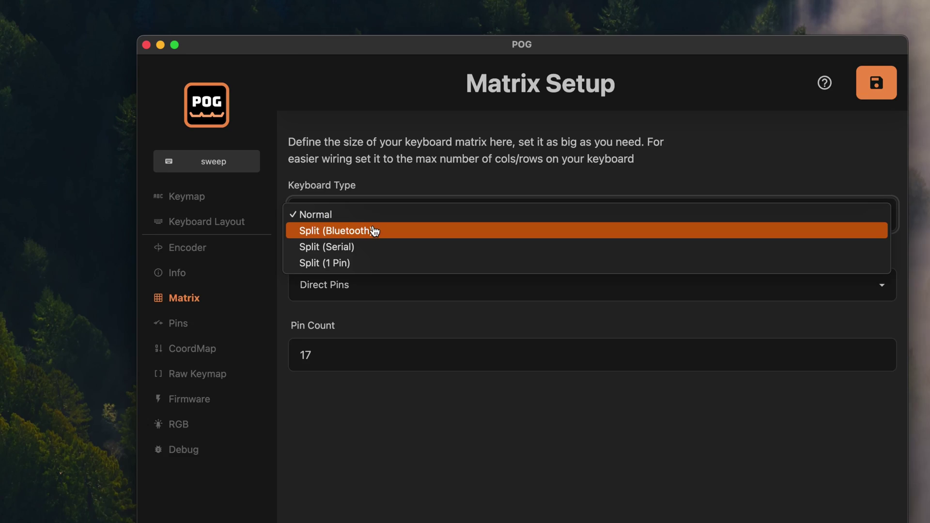
left_click(401, 285)
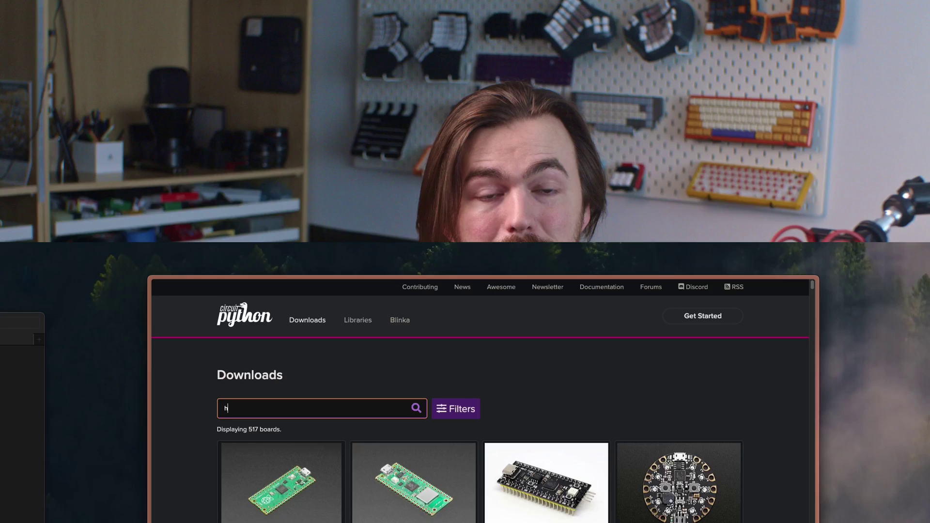
Search circuitpython.org Downloads for 'helios' and open the Helios board's page
type("elios")
left_click(315, 258)
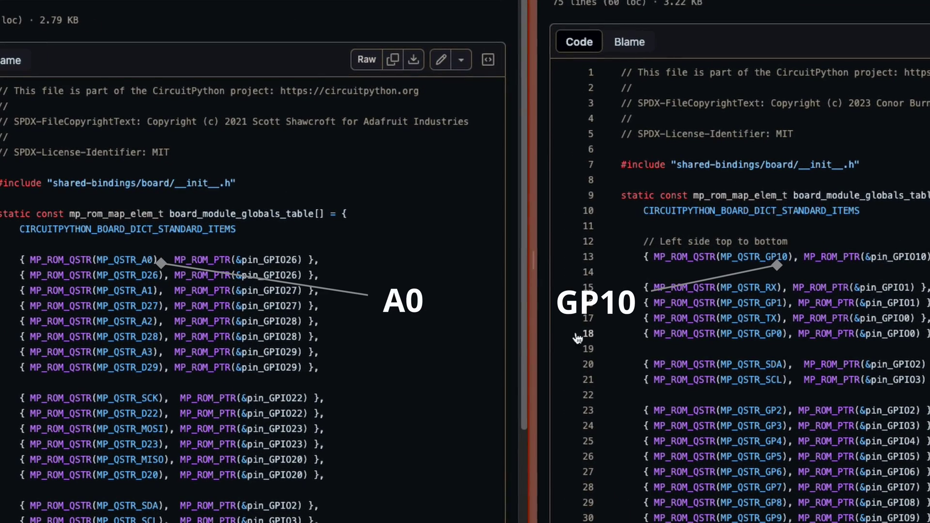
Rename the CIRCUITPY drive in the Finder sidebar to SWEEPR
scroll(188, 361, "down", 3)
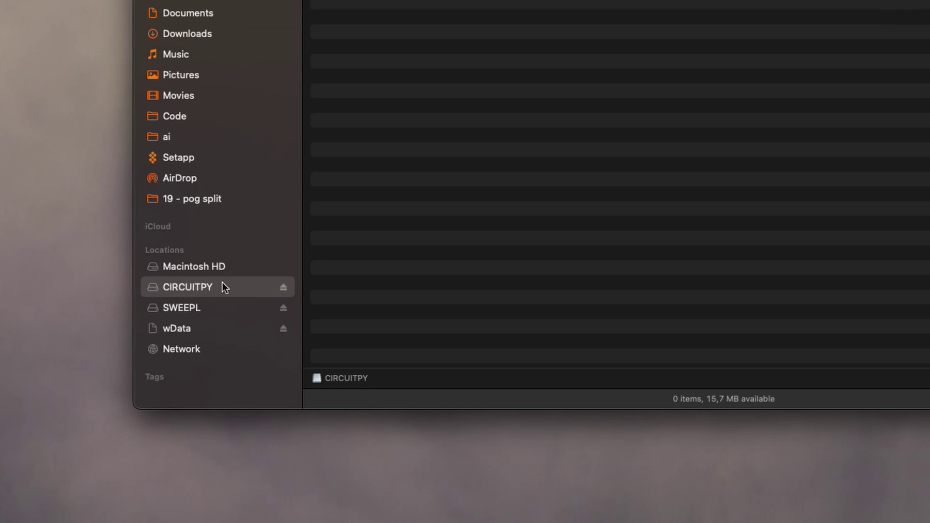
right_click(211, 288)
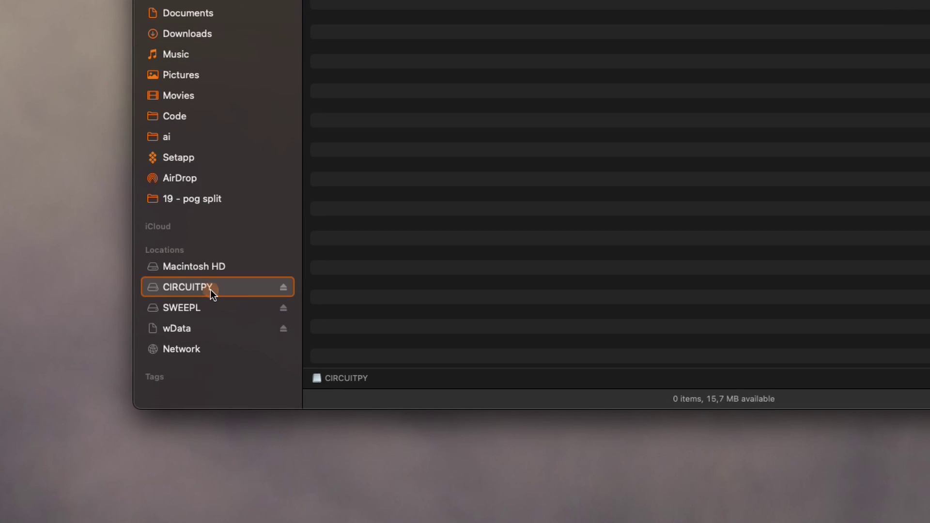
left_click(258, 393)
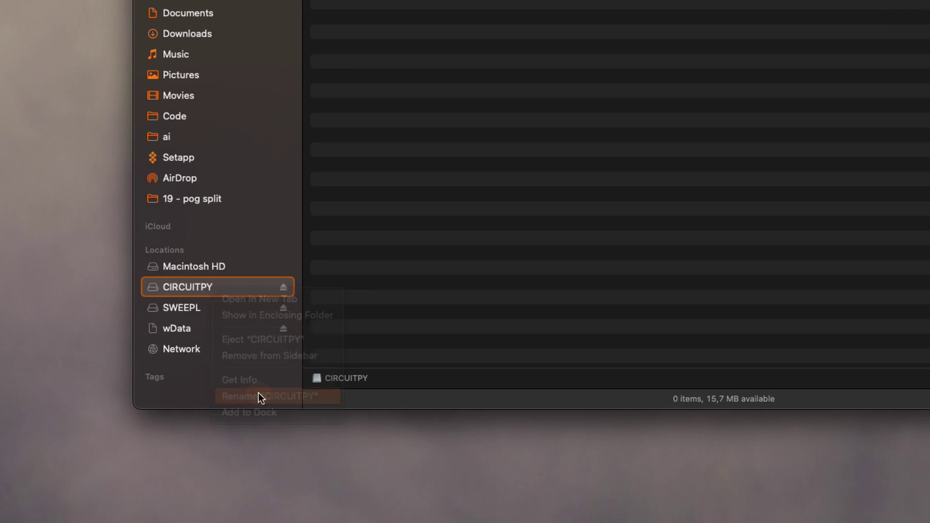
type("SWEEPR")
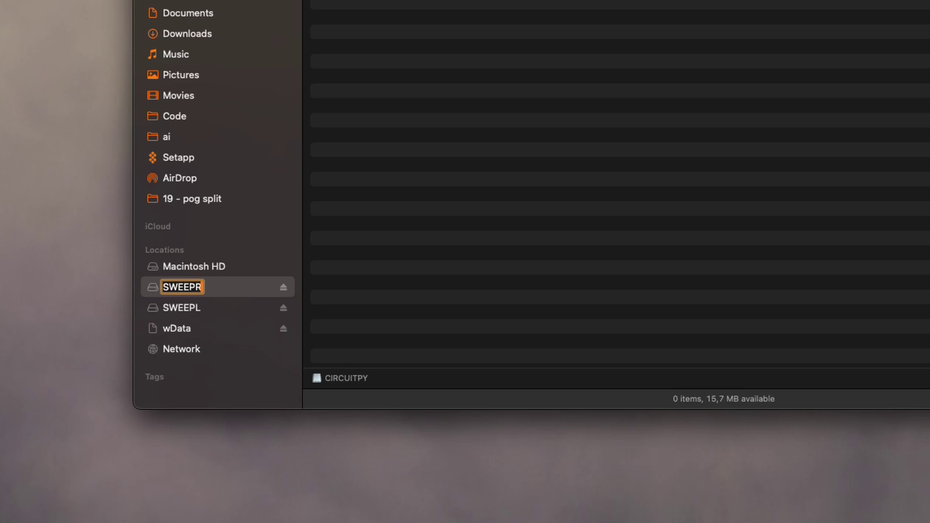
key("Return")
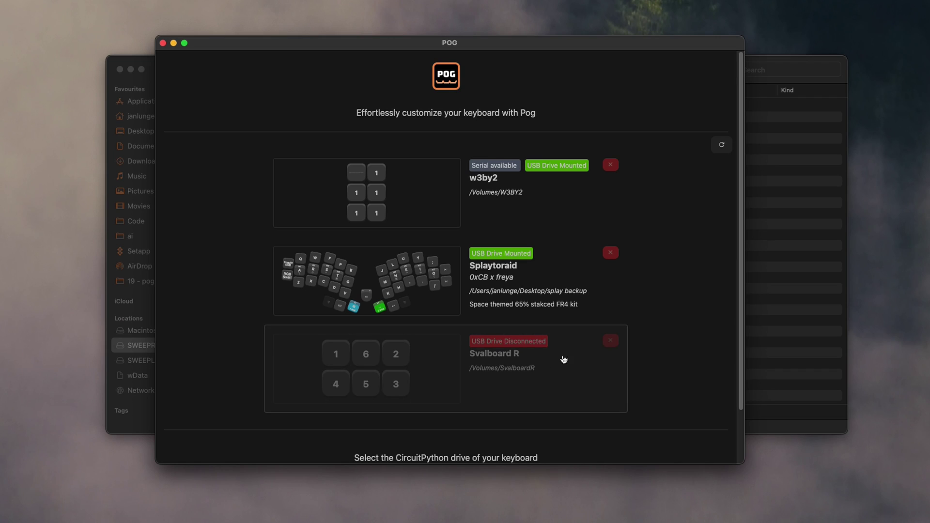
Add the SWEEPL drive as a new keyboard and install KMK firmware onto it
scroll(522, 392, "down", 3)
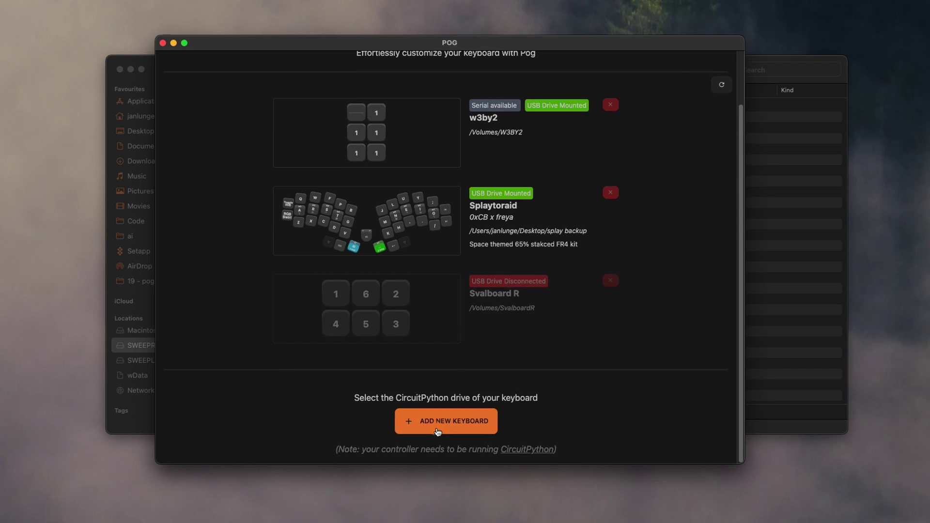
left_click(406, 426)
left_click(380, 87)
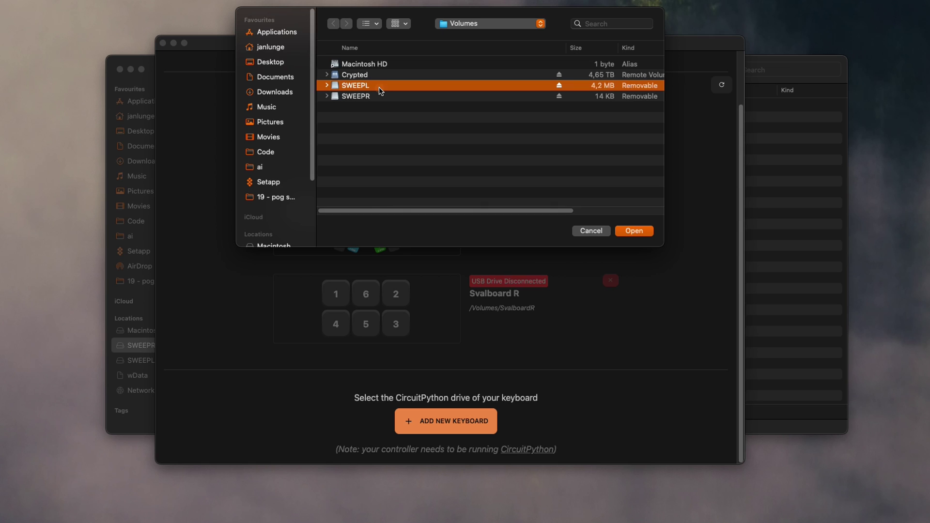
double_click(380, 86)
left_click(633, 230)
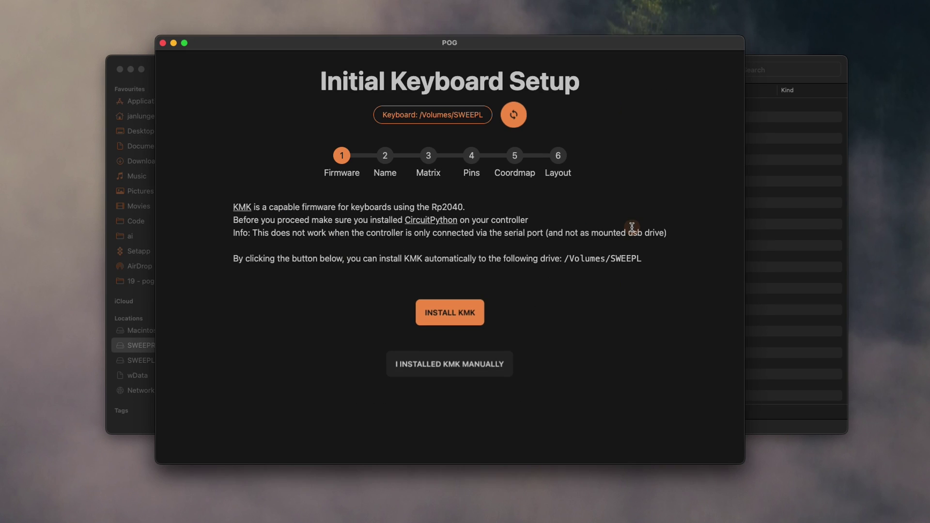
left_click(454, 313)
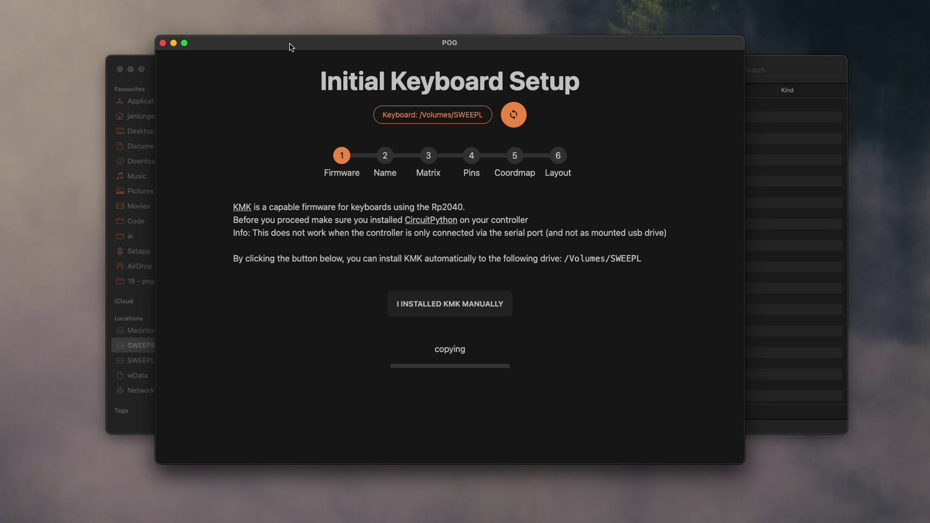
Check in Finder that SWEEPL now holds the kmk and quickpin folders
left_click_drag(289, 42, 531, 54)
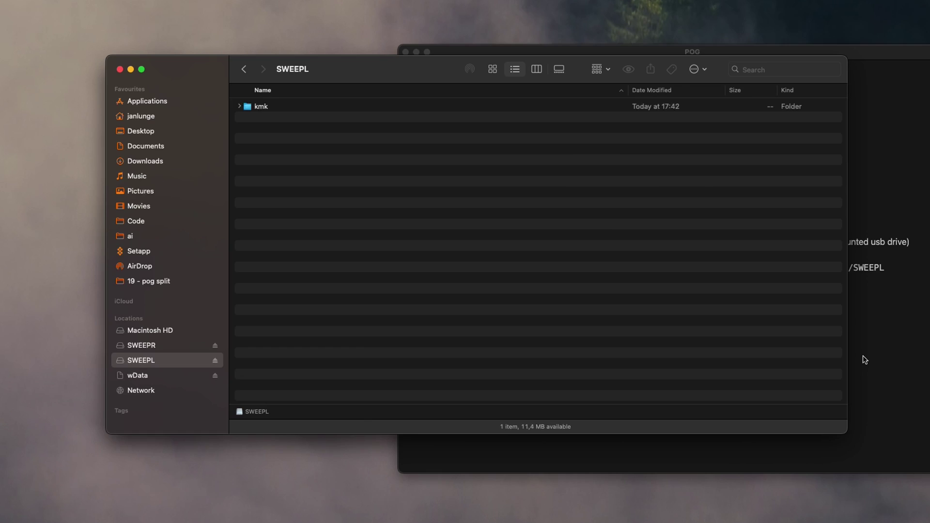
left_click(864, 356)
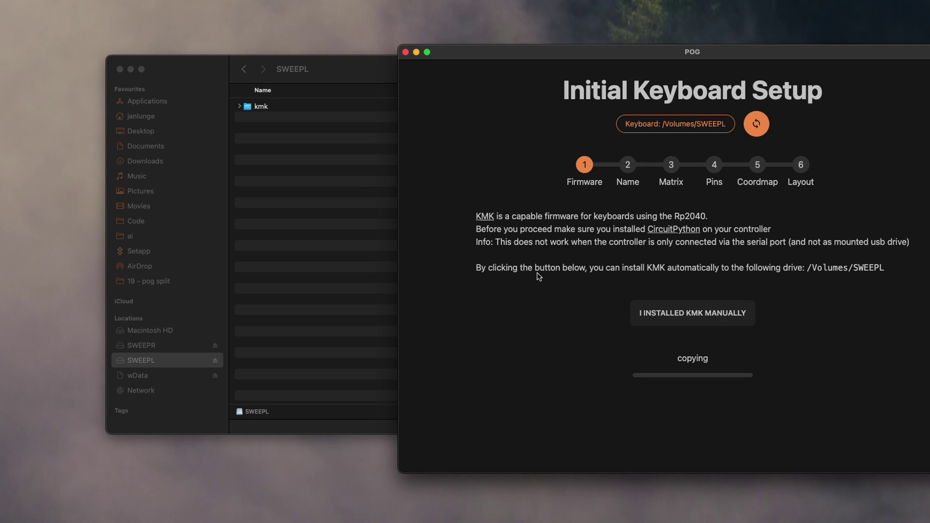
left_click(238, 107)
left_click(239, 106)
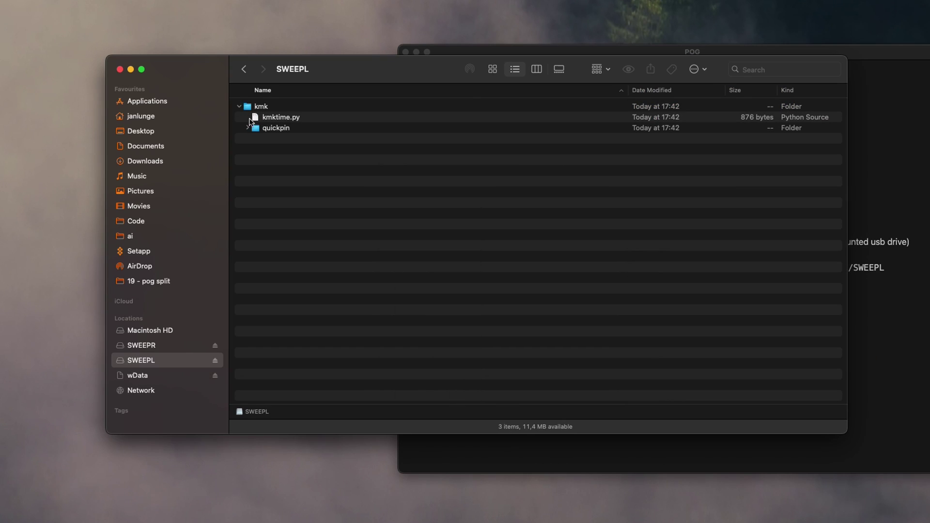
left_click(247, 128)
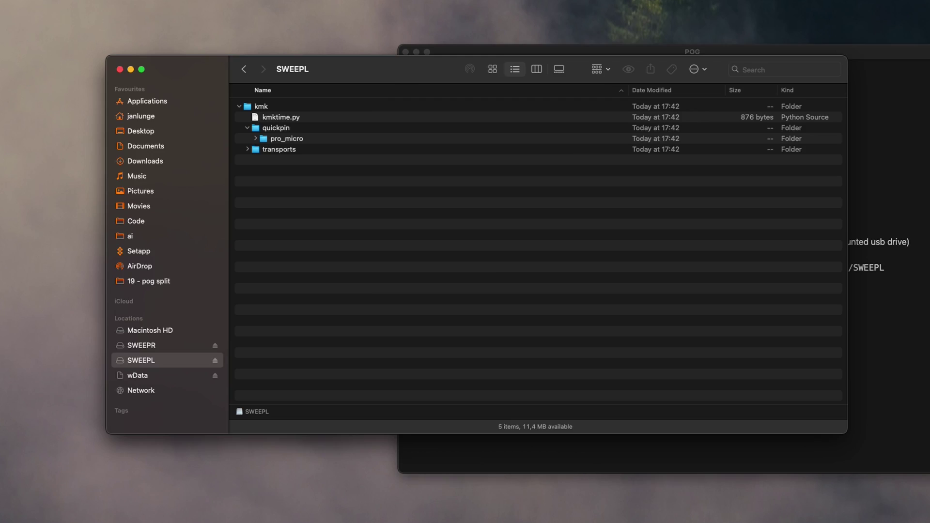
left_click(904, 263)
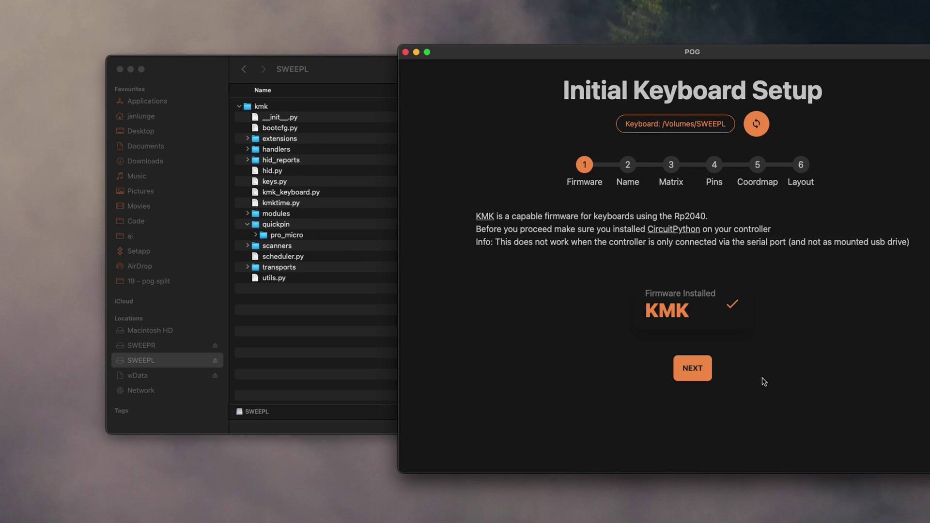
Name the keyboard 'sweep l' and set its type to Split (1 Pin)
left_click(693, 369)
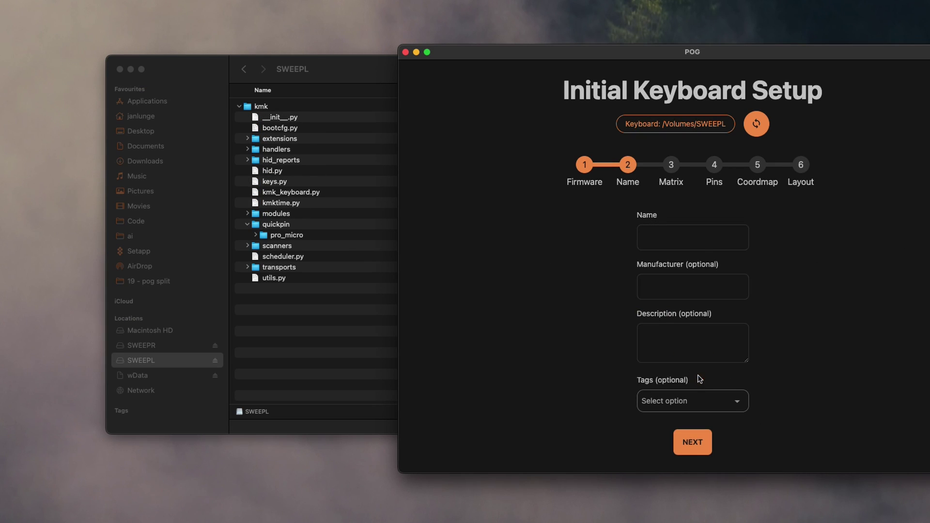
left_click(704, 246)
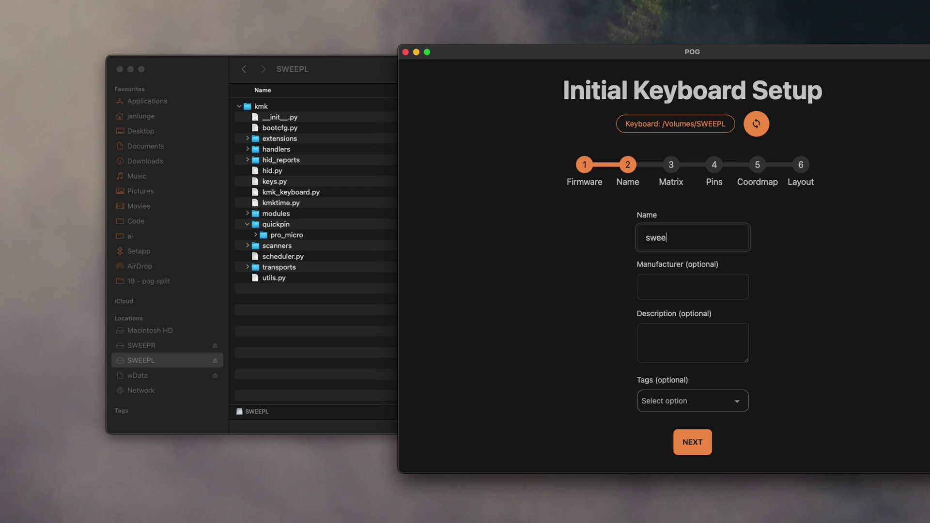
left_click(696, 441)
key("space")
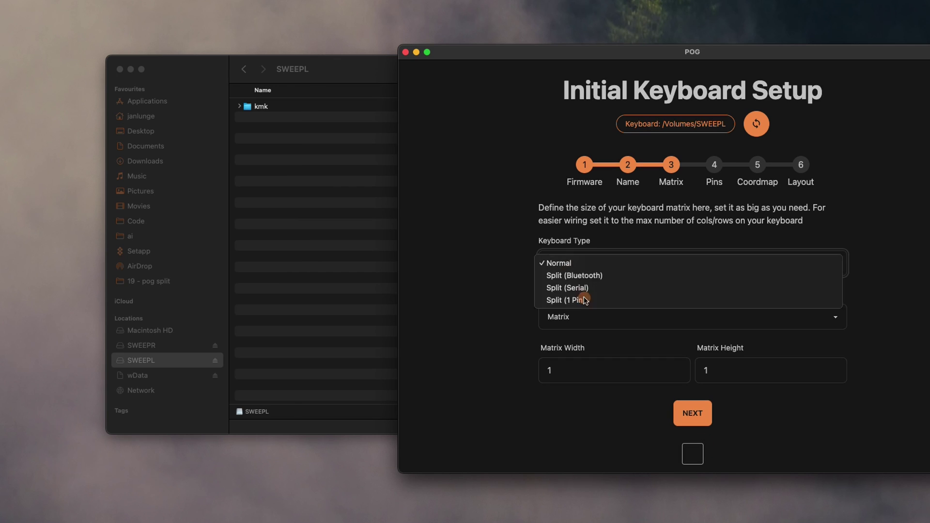
left_click(587, 300)
Use Direct Pins wiring with 17 pins: 0, 2–9, 20–23 and 26–29
key("Tab")
left_click(566, 328)
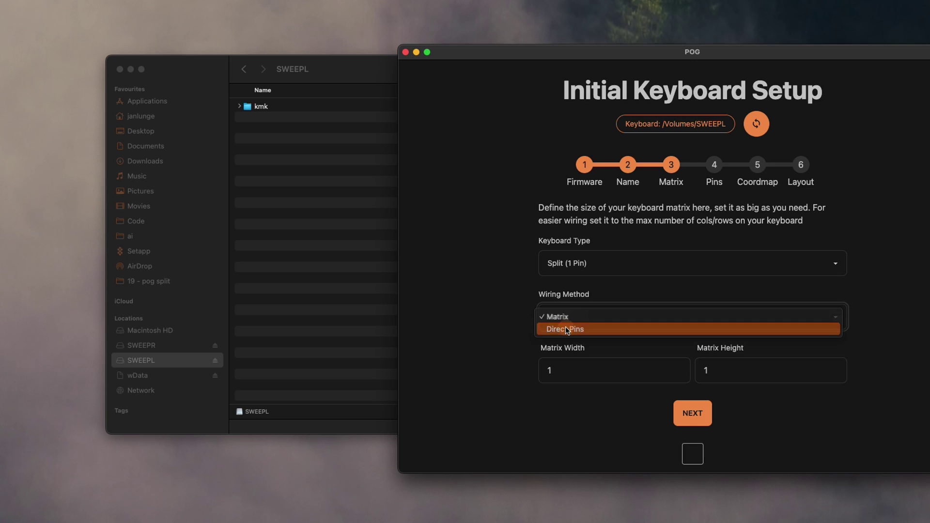
left_click(567, 326)
left_click(569, 367)
left_click(833, 368)
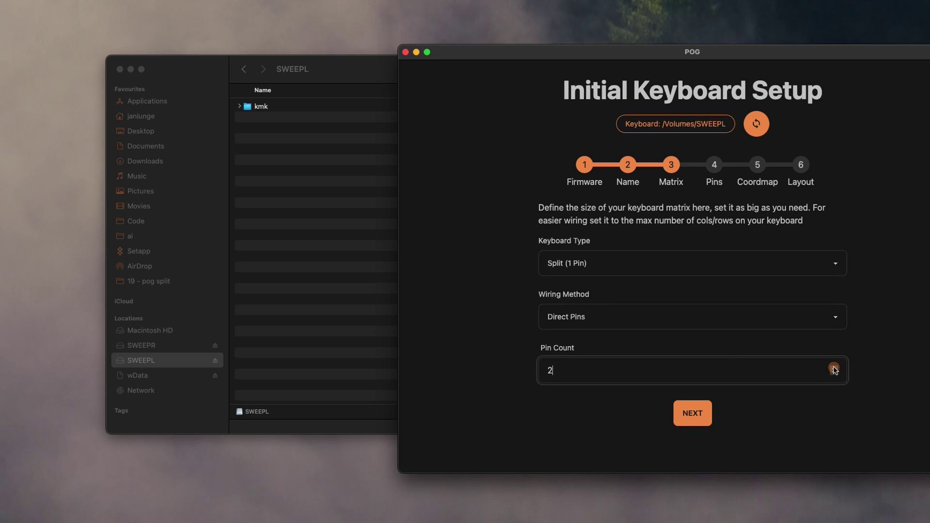
left_click(833, 369)
left_click(833, 368)
left_click(834, 368)
left_click(833, 368)
left_click(833, 368)
left_click(834, 368)
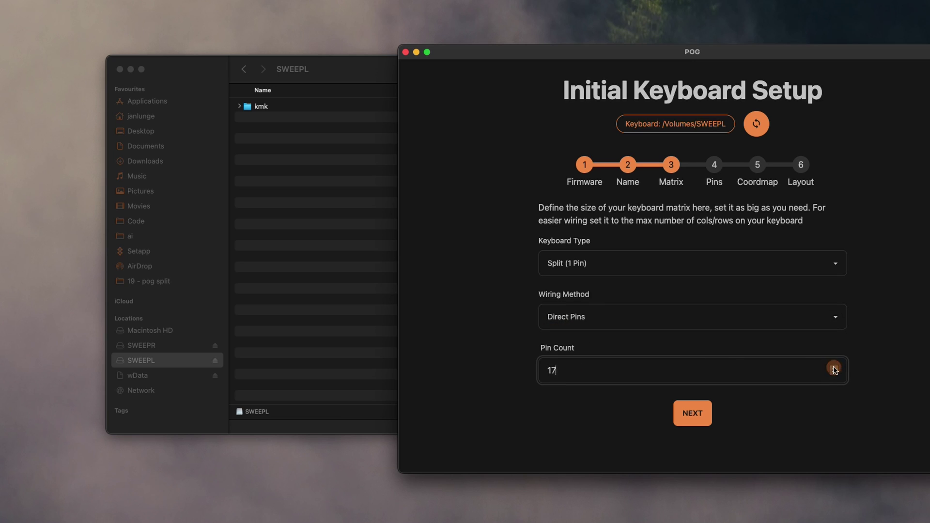
left_click(692, 414)
type("0")
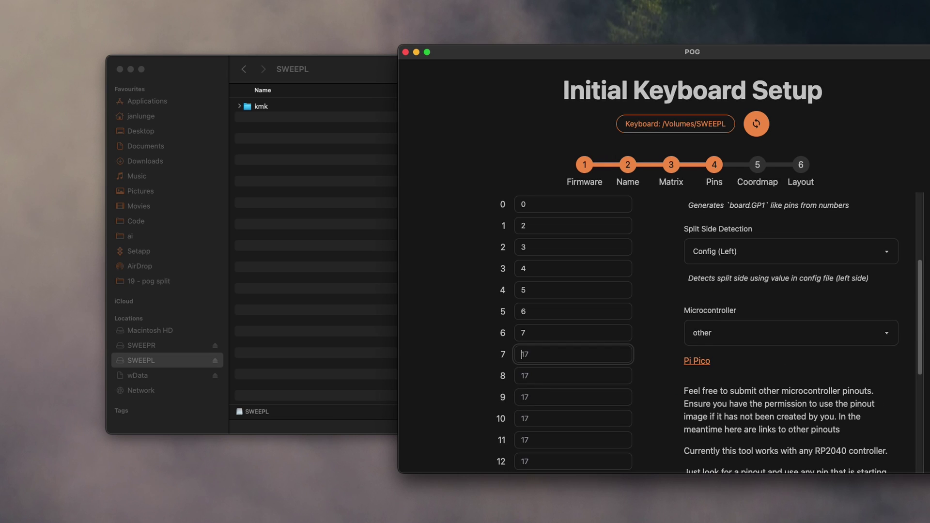
type("\t2\t3\t4\t5\t6\t7\t8\t9\t20\t21\t22\t23")
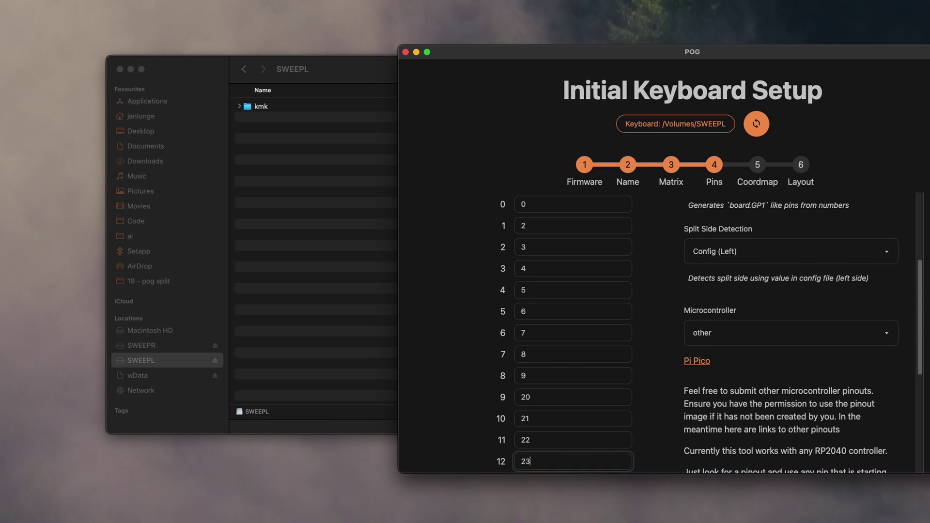
type("\t26\t27\t28\t29")
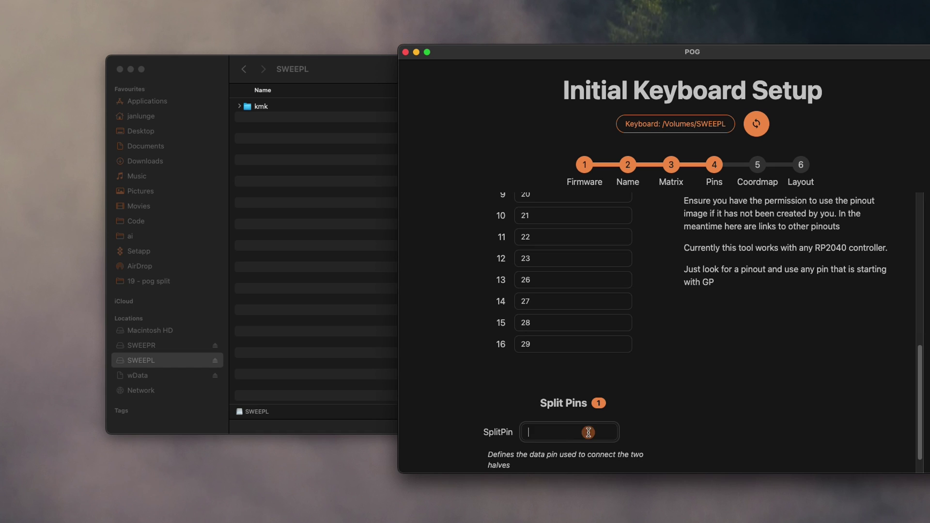
Run 'import board' and 'print(dir(board))' in the REPL to list the board's pin names
type("i")
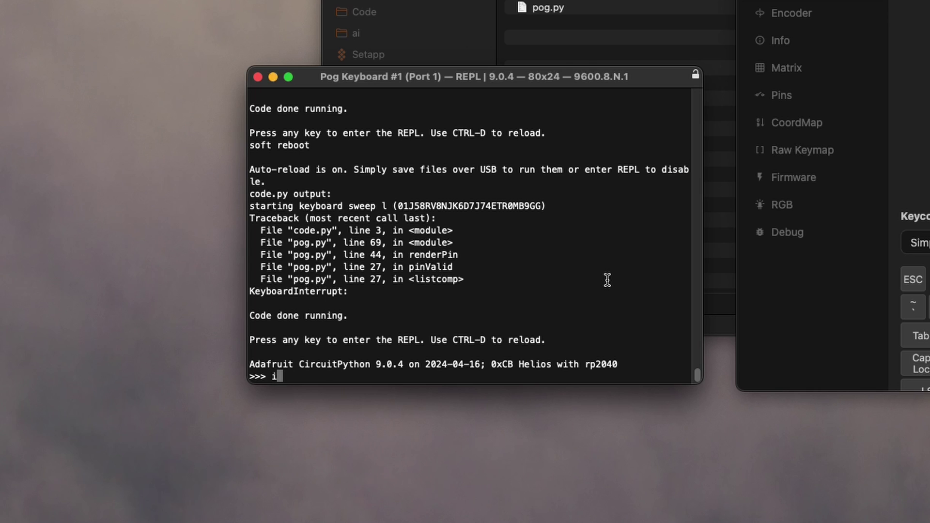
type("mport board")
key("Return")
type("print(")
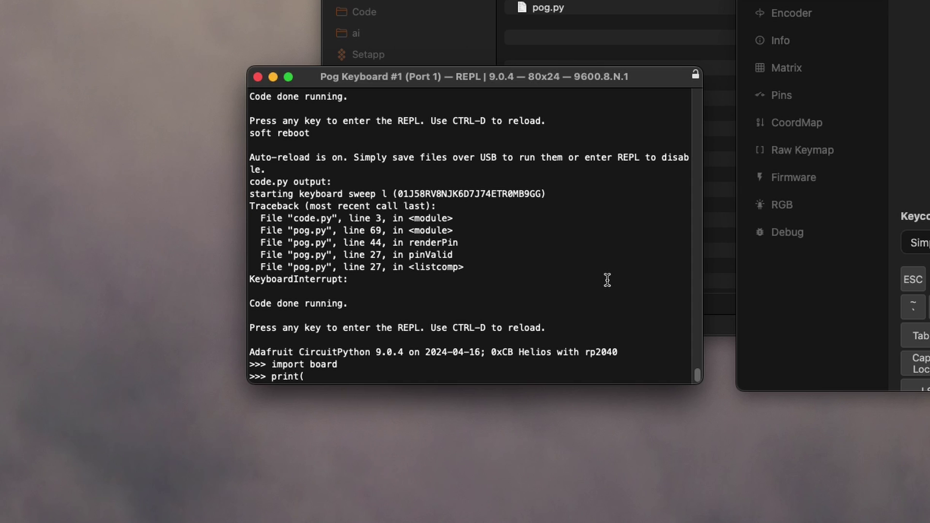
type("dir(board))")
key("Return")
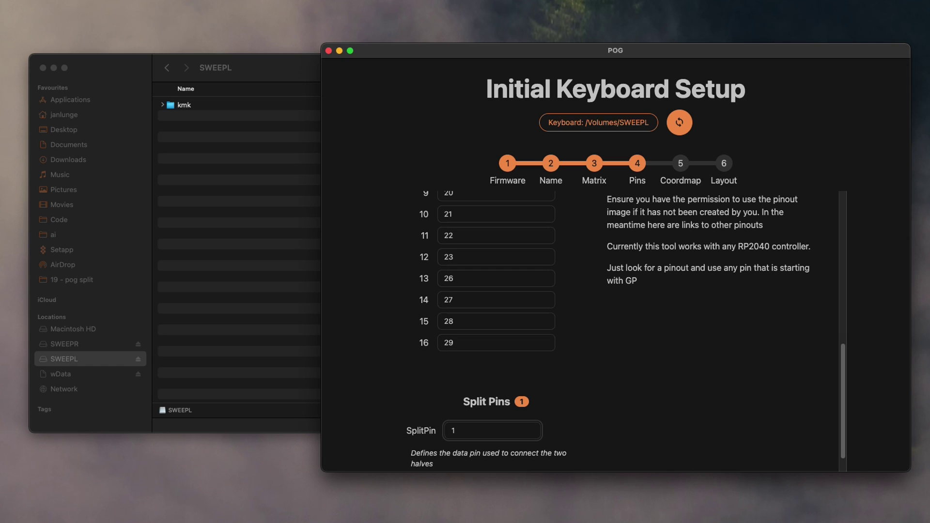
Set Split Side Detection to Drive Label (L/R)
scroll(576, 413, "up", 10)
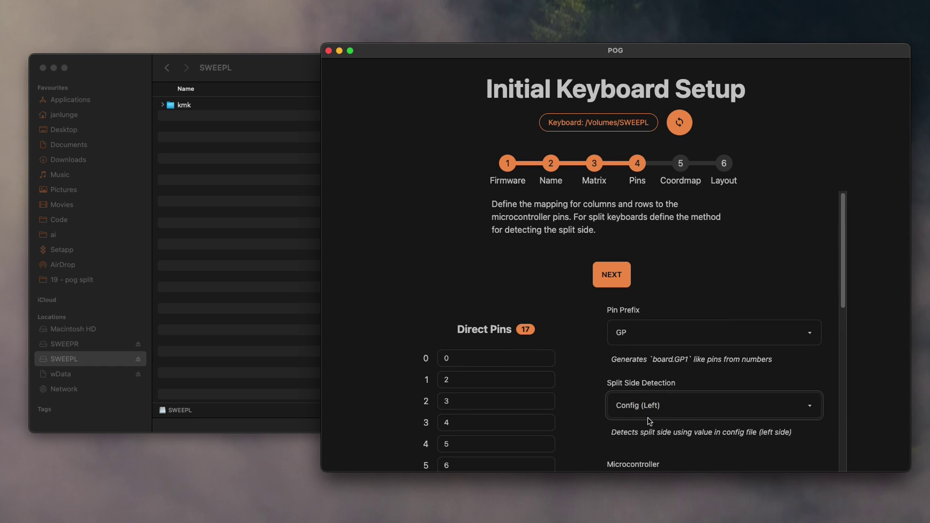
left_click(654, 442)
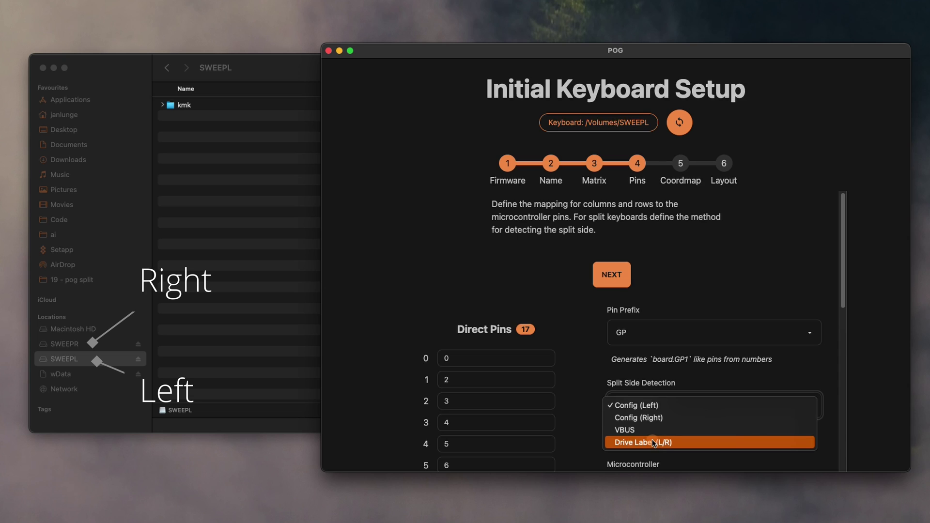
left_click(654, 443)
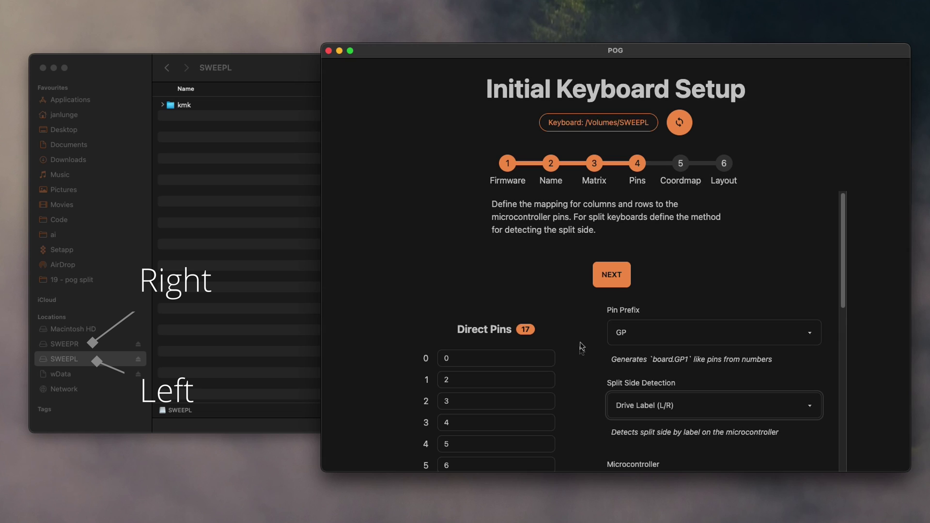
Flash the coordmap finder to SWEEPL, confirming FLASH POG in the Attention dialog
left_click(601, 283)
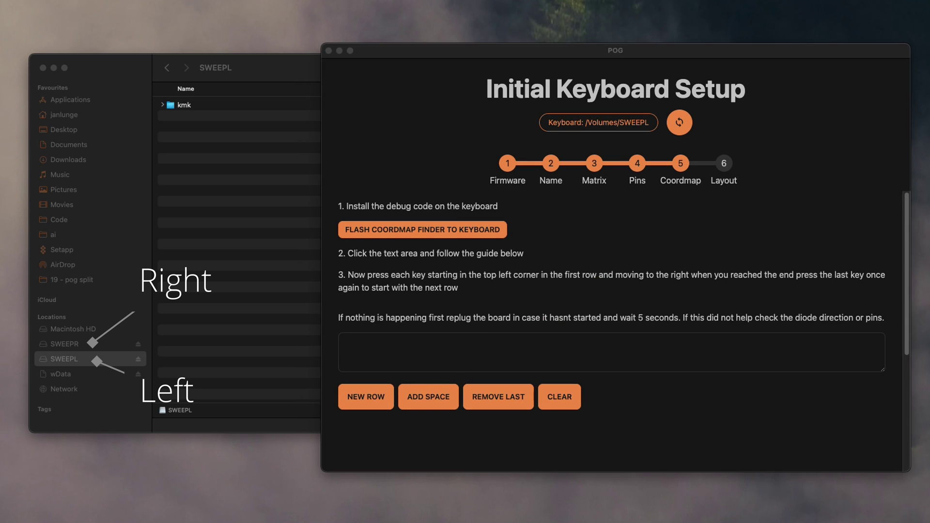
left_click(409, 236)
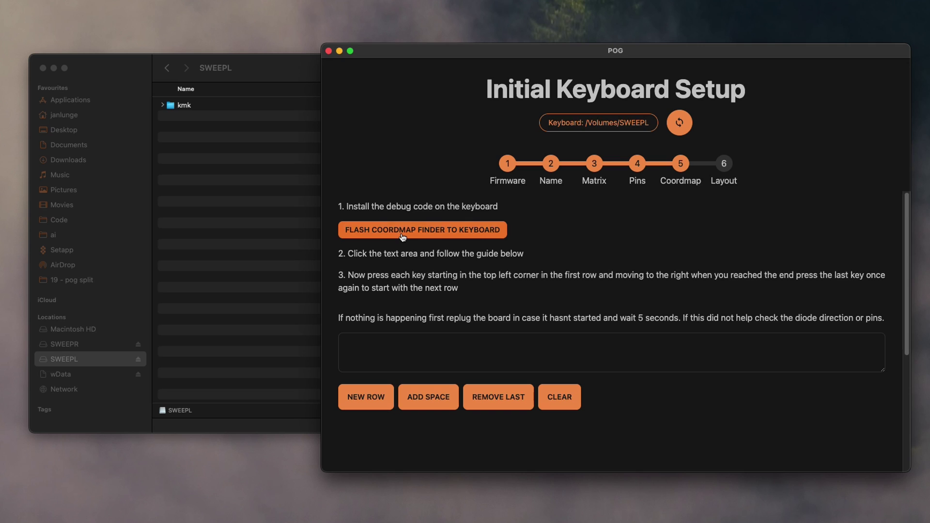
left_click(410, 236)
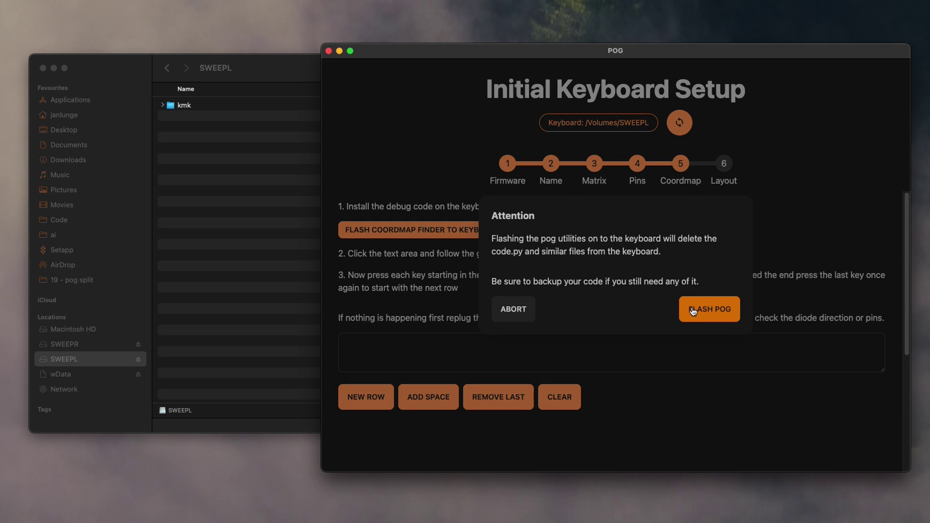
left_click(694, 312)
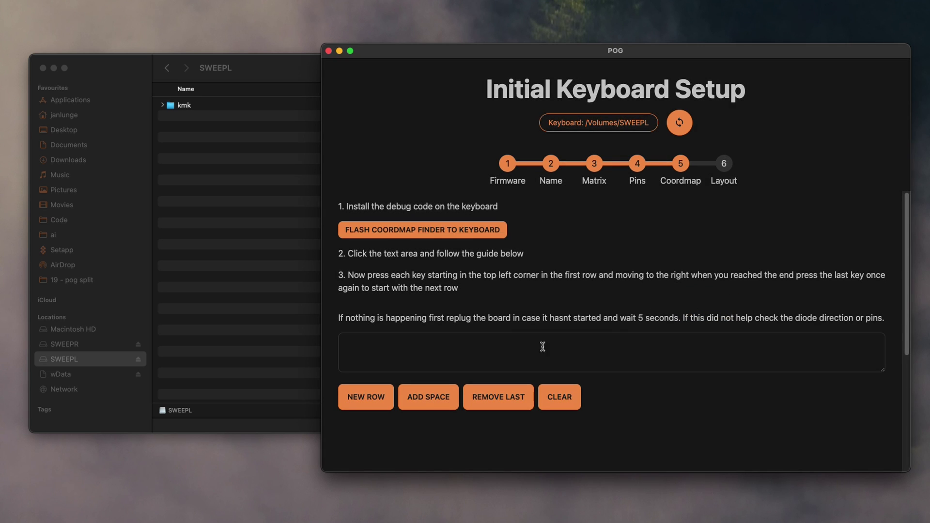
left_click(494, 362)
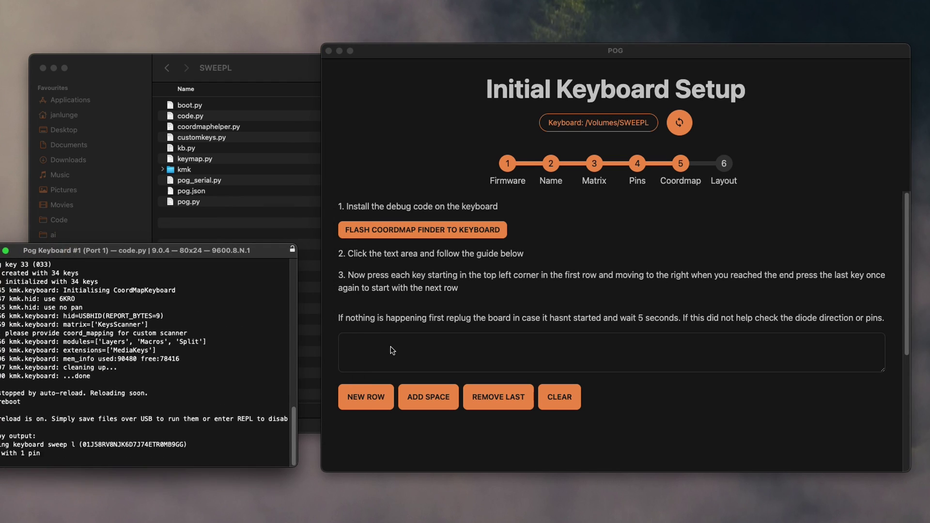
Capture the left half's coordmap by pressing every key row by row
left_click(392, 351)
type("006 013 014 015 ")
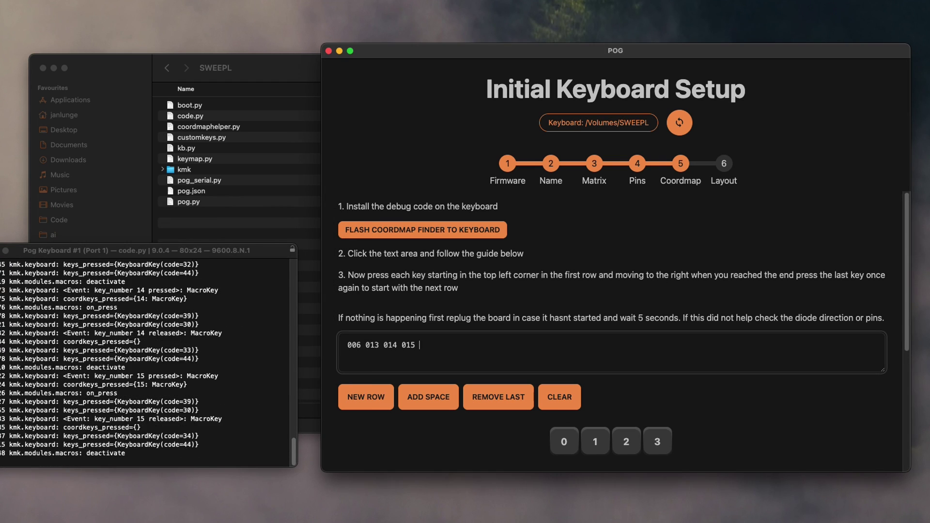
type("016 011 009 012 010 000 0 001 002 003 004 005 007 008")
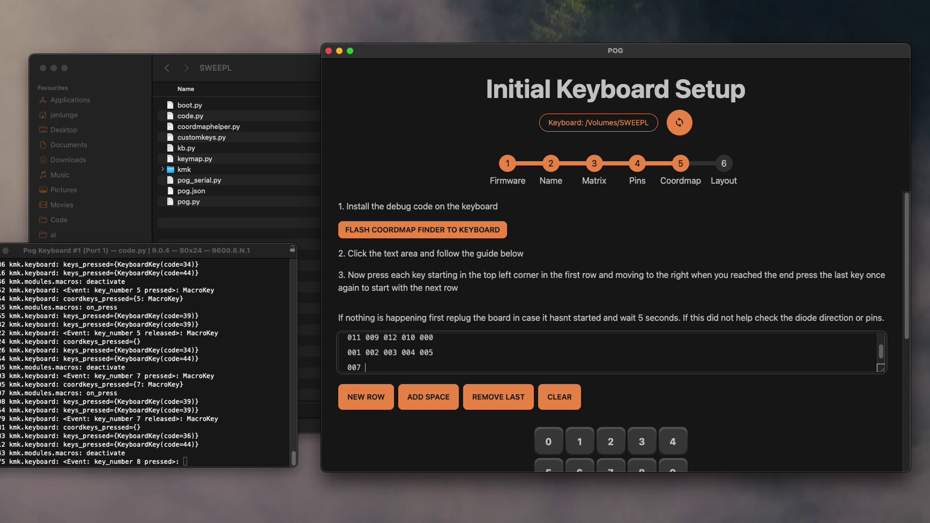
scroll(892, 349, "down", 5)
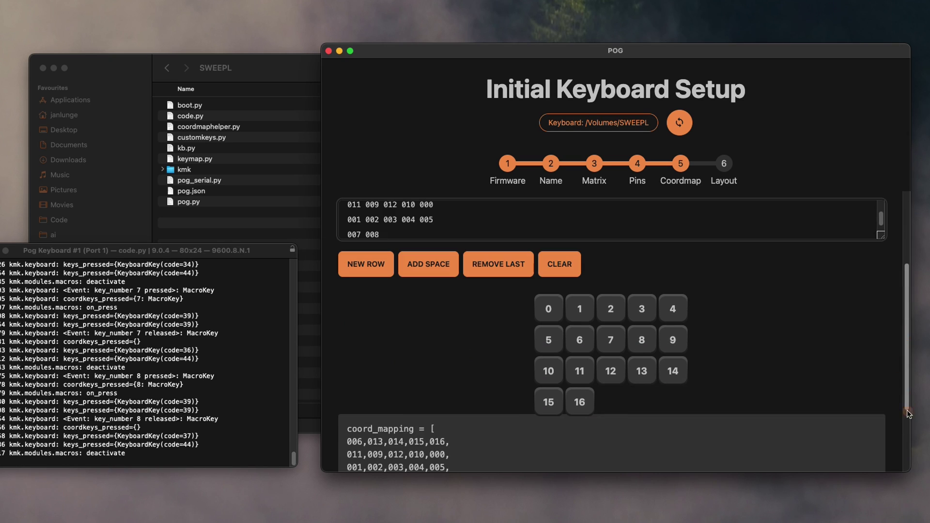
Shift keys 15 and 16 three units right in the layout
left_click(371, 435)
left_click_drag(526, 339, 675, 368)
scroll(897, 381, "down", 2)
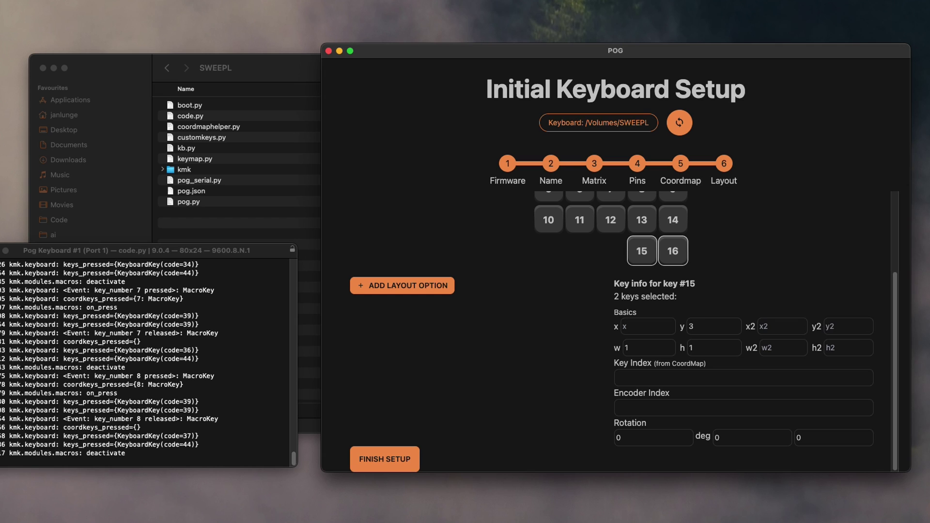
Finish setup and test in the Keymap Editor that the keys type 55555555
left_click(410, 461)
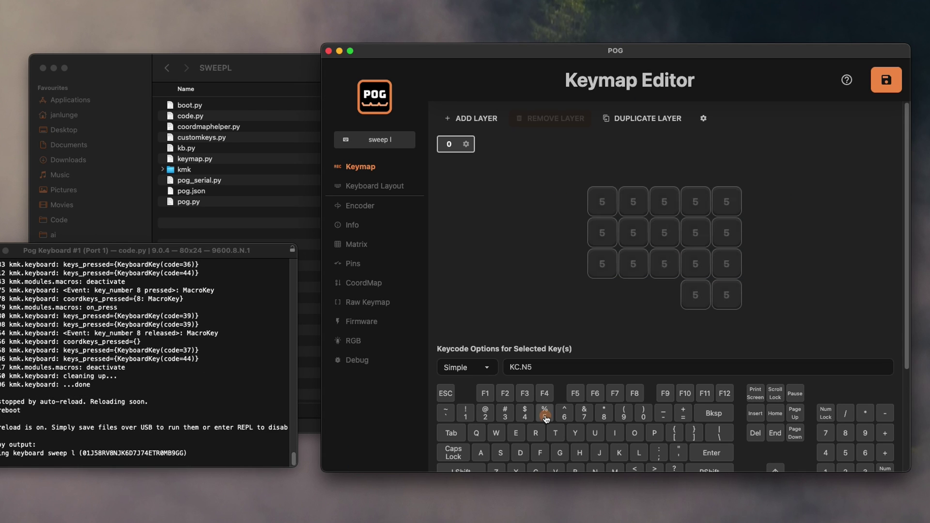
left_click(628, 90)
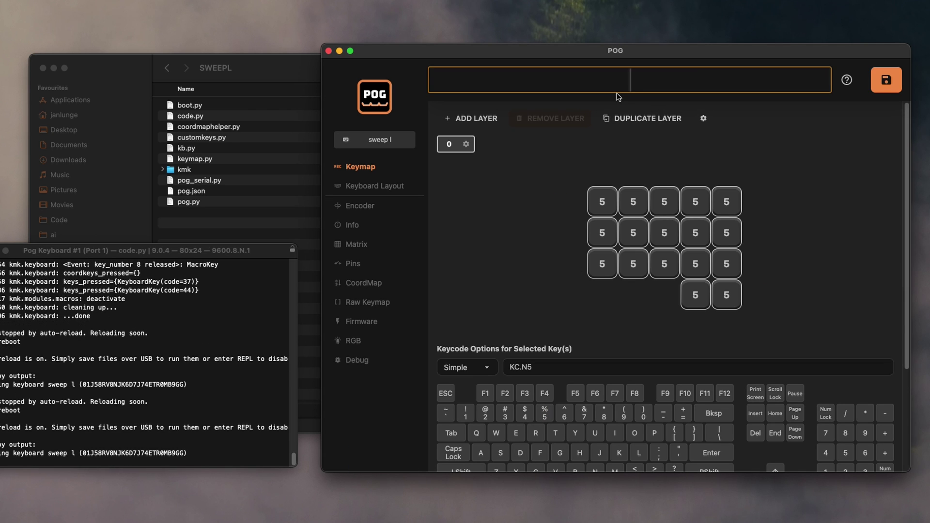
type("55555555")
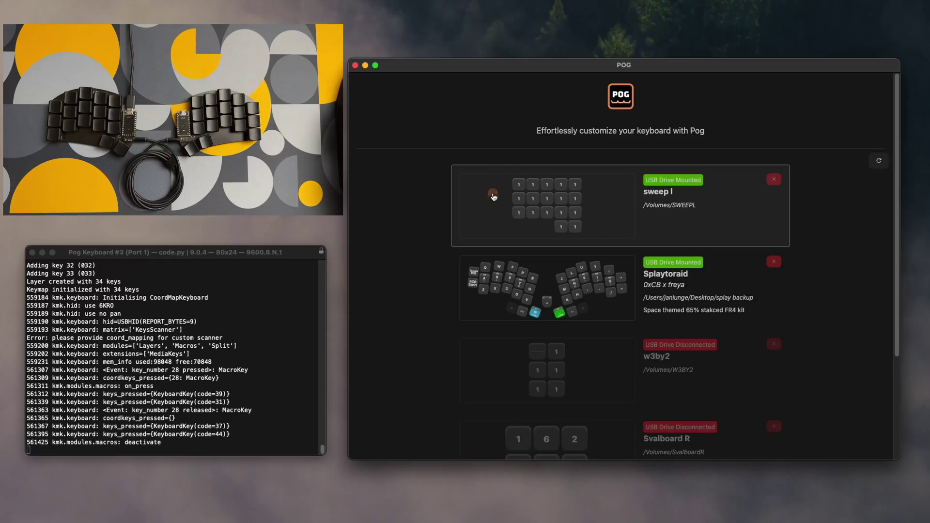
Open sweep l's CoordMap page, clear the old key sequence, and flash the coordmap finder
left_click(493, 195)
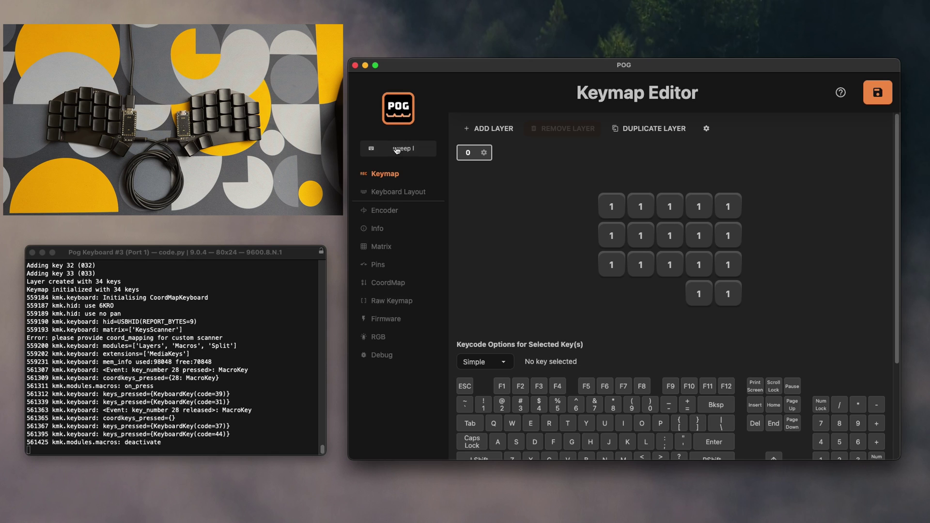
left_click(397, 283)
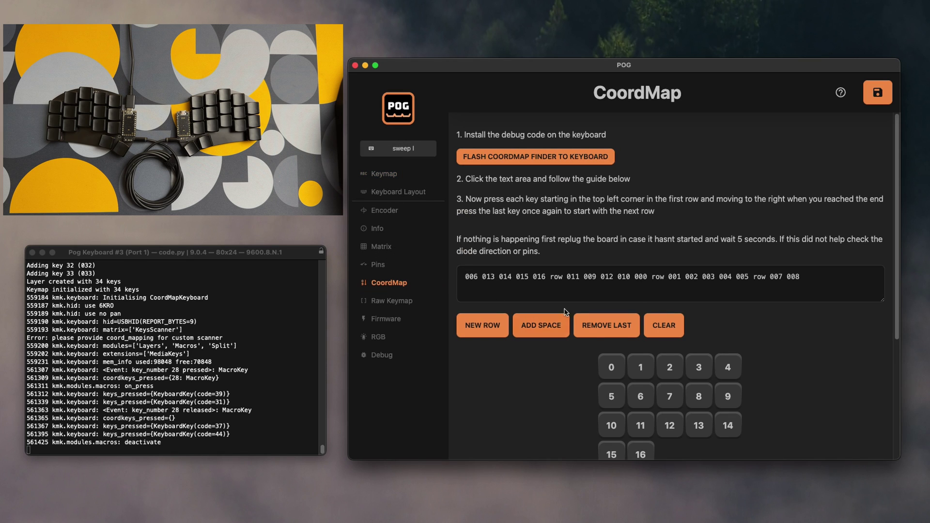
left_click(679, 322)
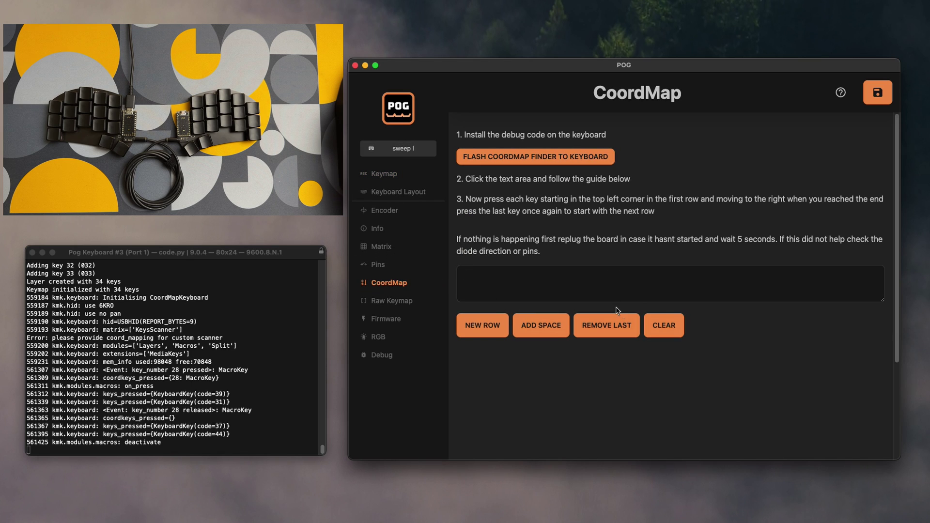
left_click(494, 157)
Press all 34 physical keys row by row to capture a four-row coord_mapping list
left_click(483, 282)
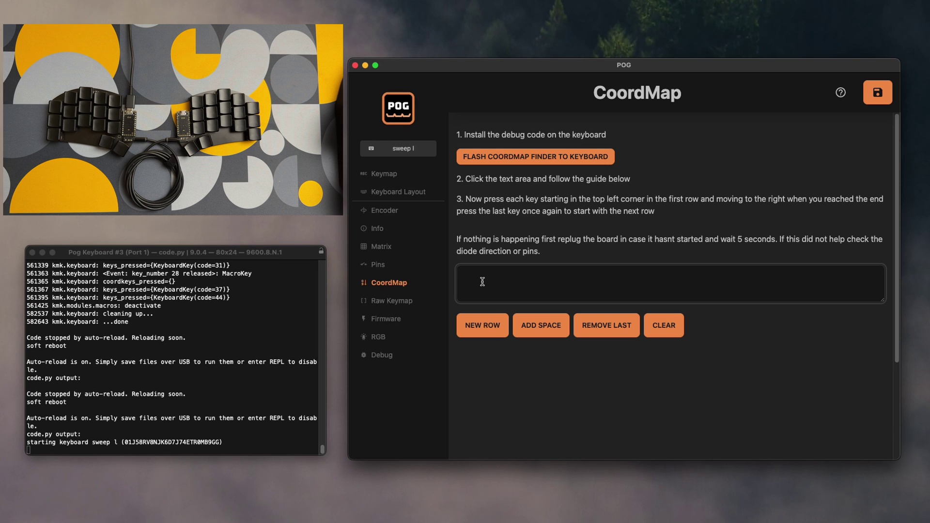
type("006 ")
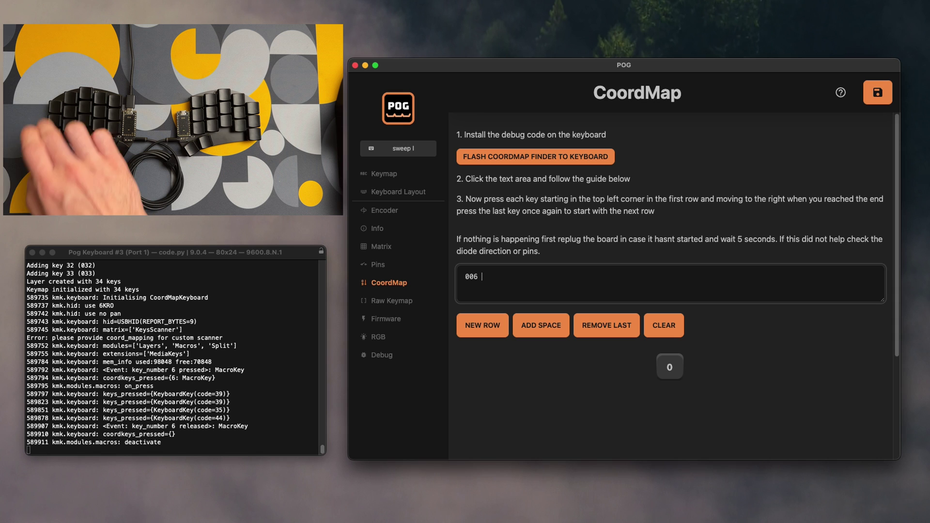
type("013 014")
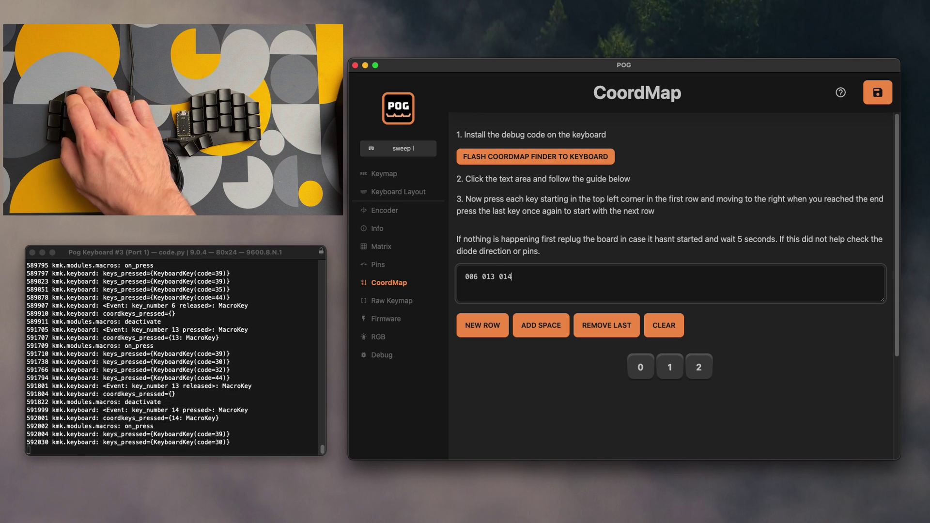
type(" 015 016 033 032 031 030 023")
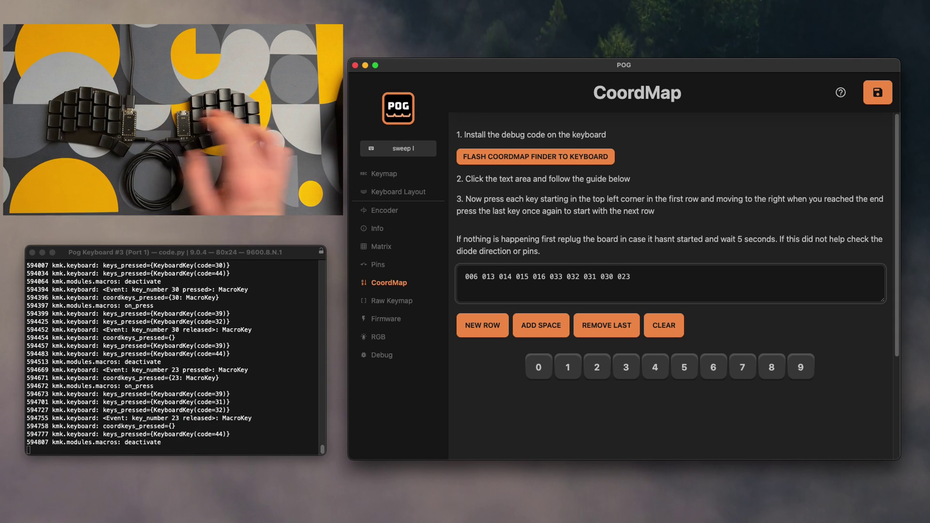
key("Return")
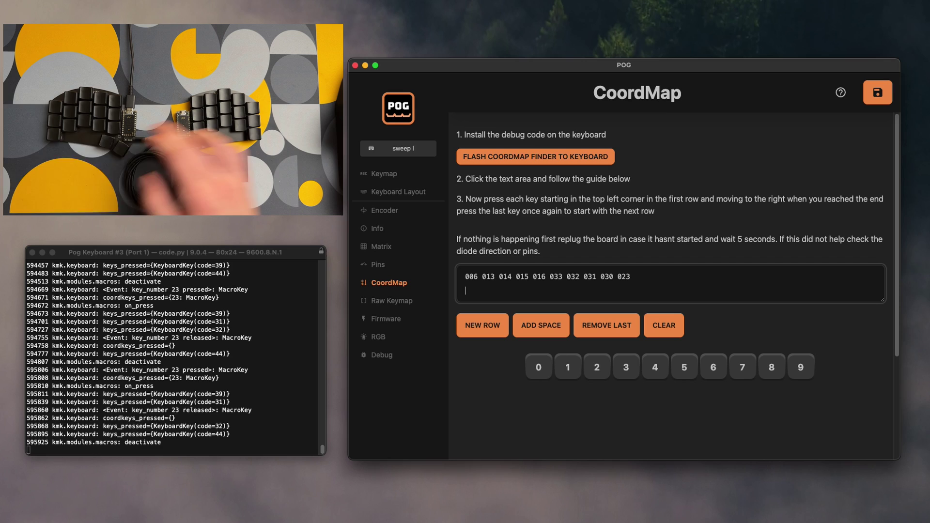
type("011 009 012 010 00")
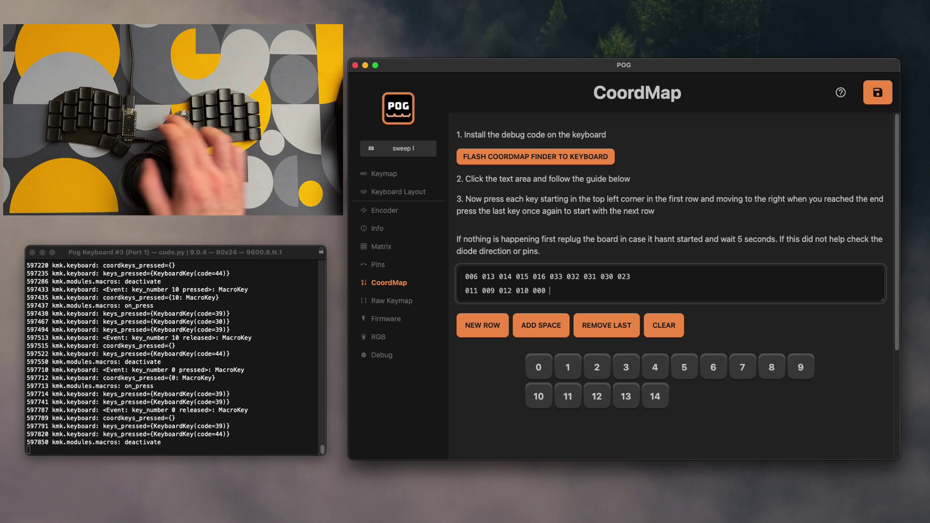
type("017 027 029 026 028 ")
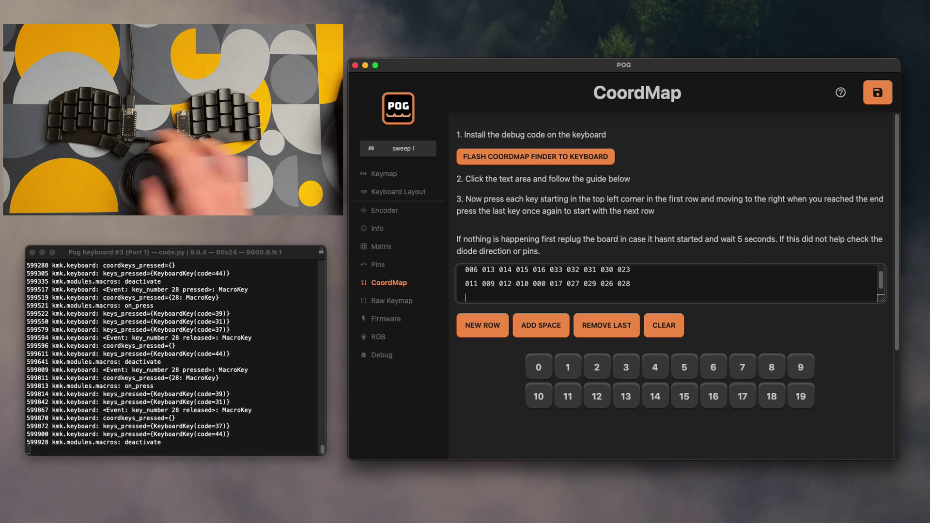
type("001 002 003 004 005 02")
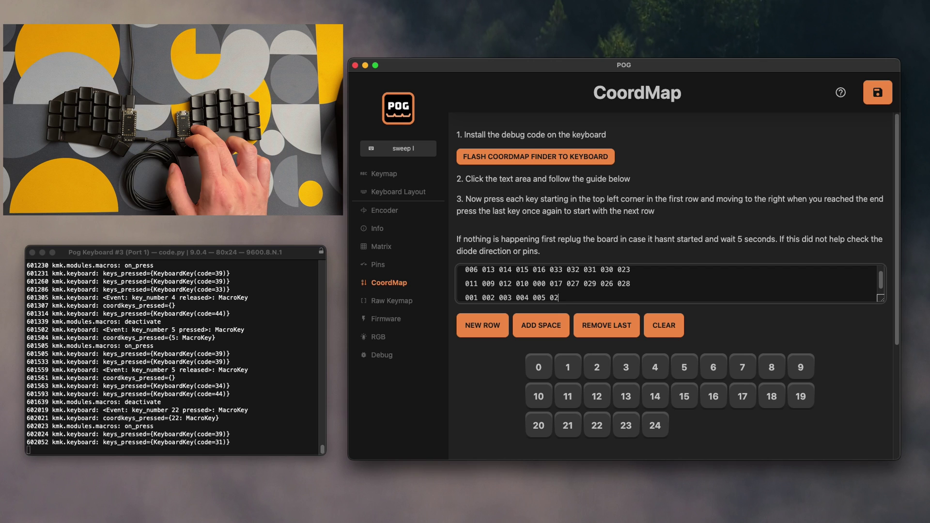
type("2 021 020 019 018 018")
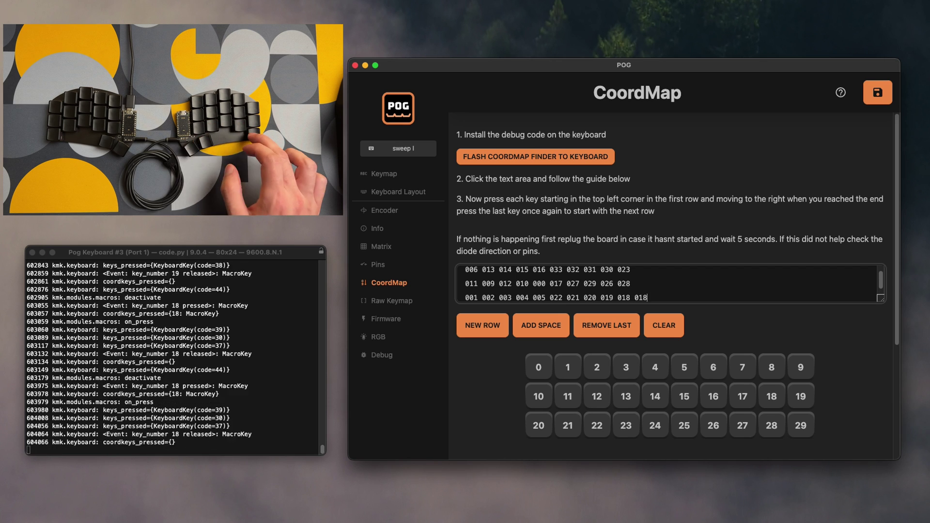
type(" 007 008 025 024")
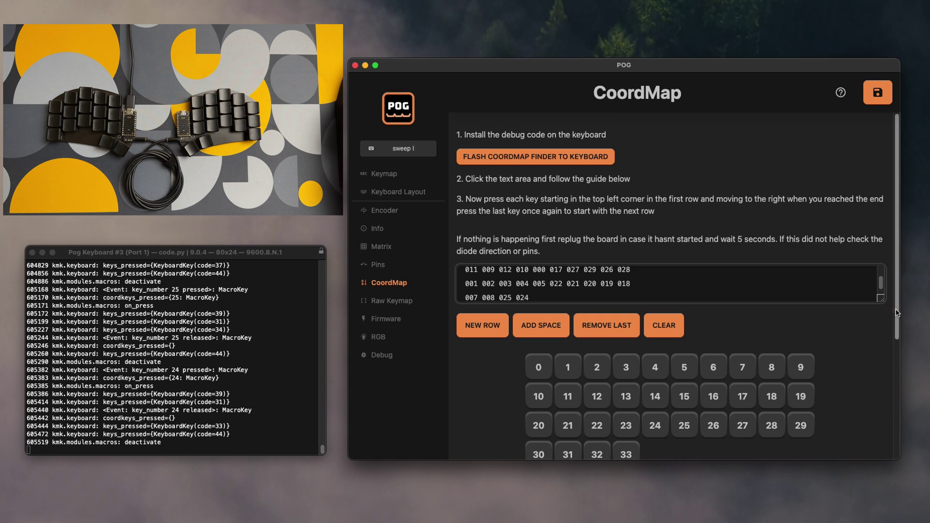
scroll(890, 309, "down", 5)
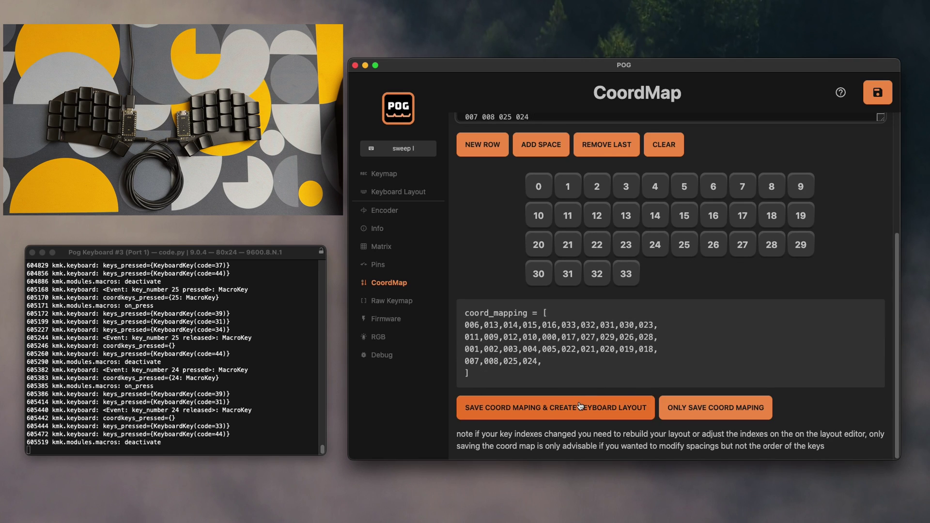
Generate the keyboard layout from the coord map and reposition the thumb keys and 17-key right half
left_click(584, 405)
left_click(401, 191)
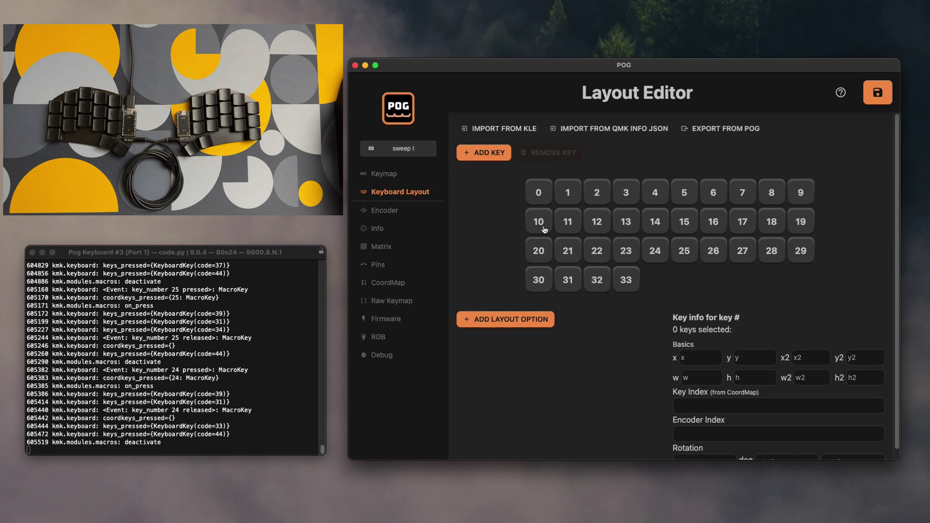
left_click_drag(645, 280, 624, 286)
left_click_drag(819, 286, 697, 196)
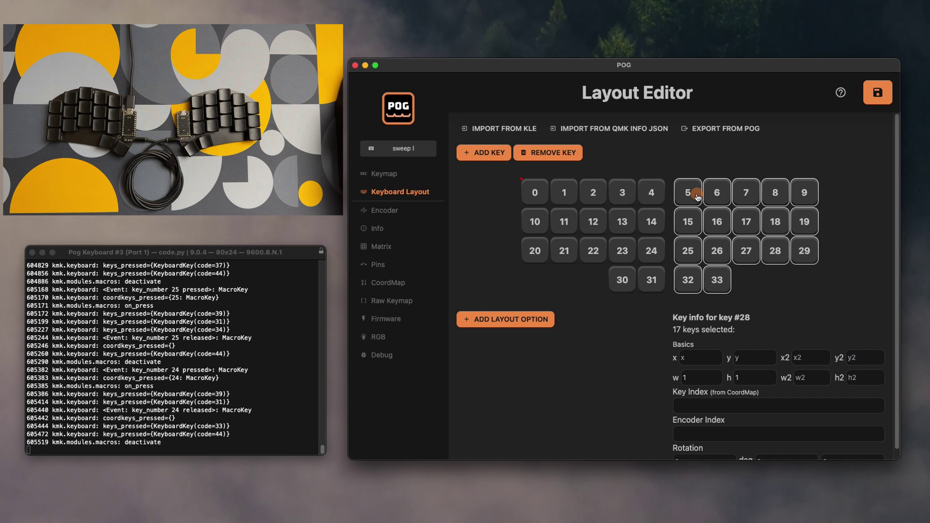
Save the split layout to the board and select the 17 left-half keys in the keymap
left_click(878, 93)
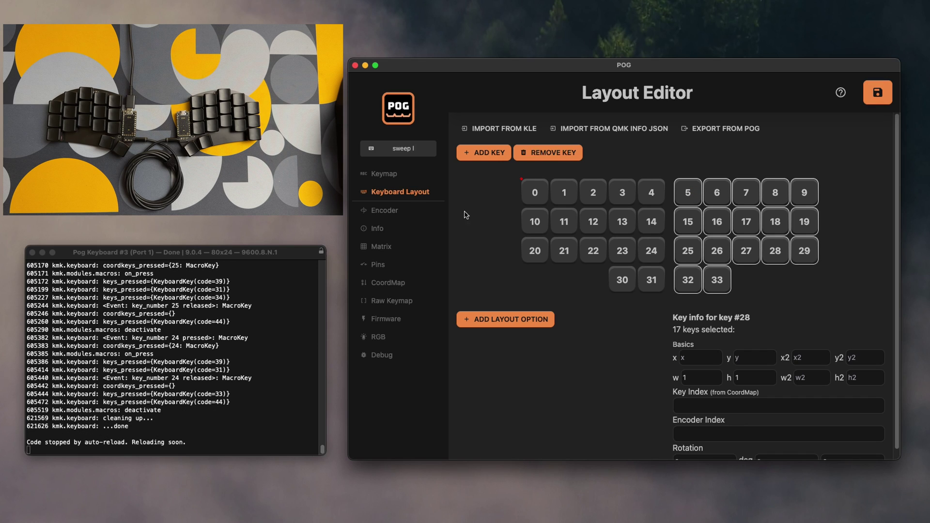
left_click(399, 175)
left_click_drag(515, 207, 674, 306)
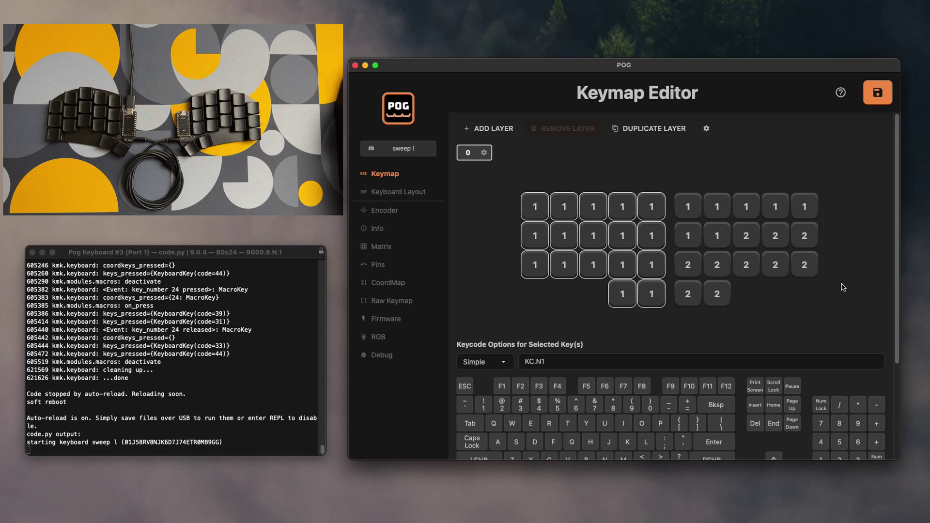
left_click_drag(831, 304, 674, 193)
left_click(502, 405)
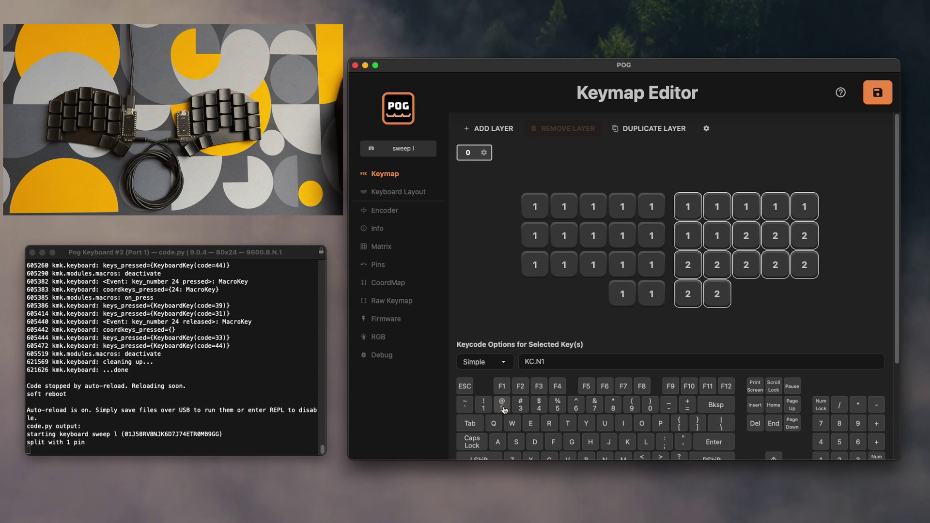
left_click(874, 103)
left_click(610, 91)
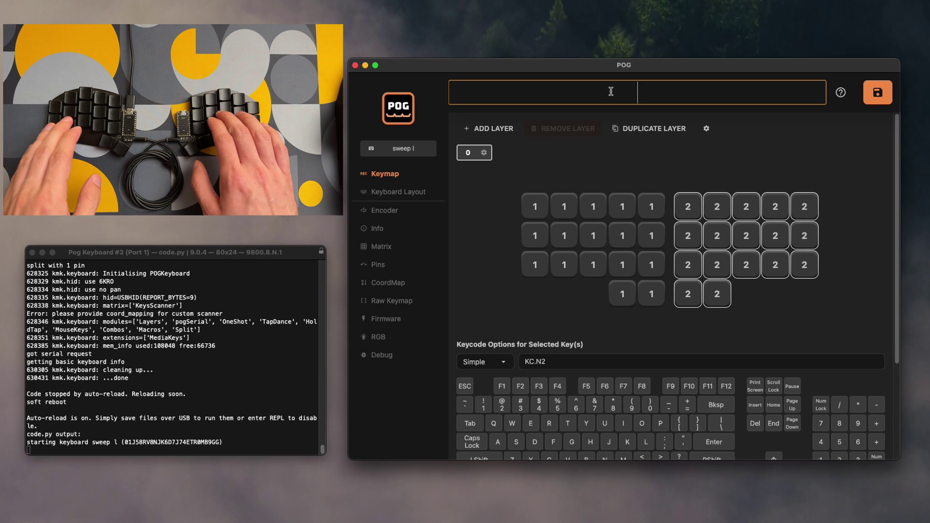
type("22222111111")
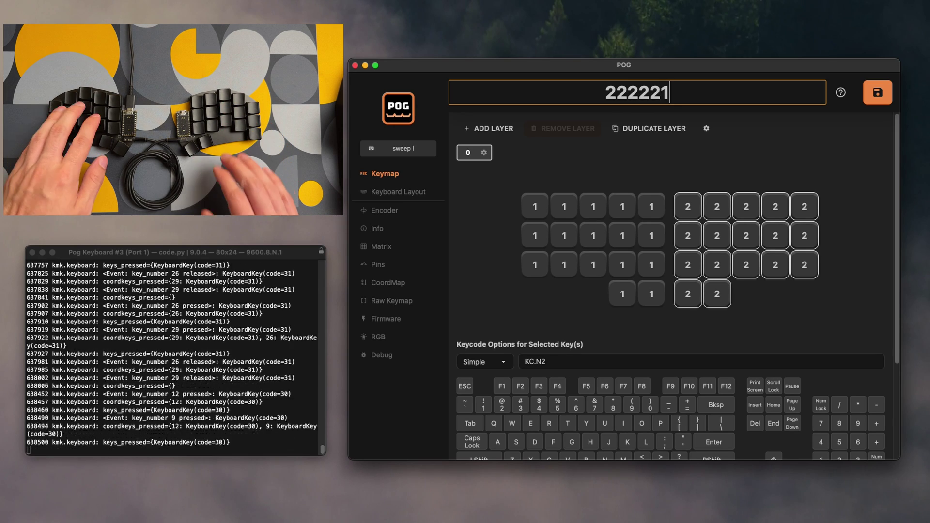